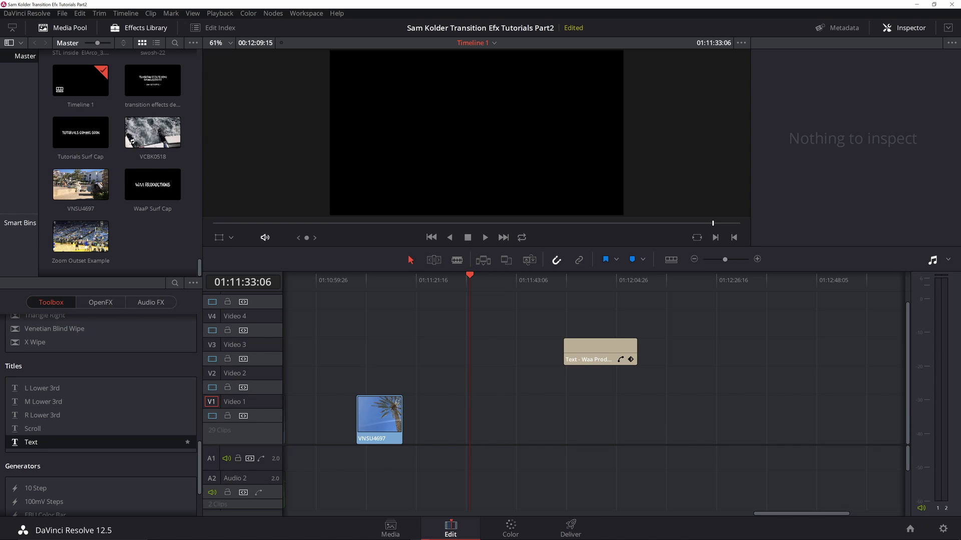
- Add a Text title to the Video 1 track at 01:11:33:06 and extend its end to make the clip longer
left_click_drag(31, 442, 466, 410)
key("Down")
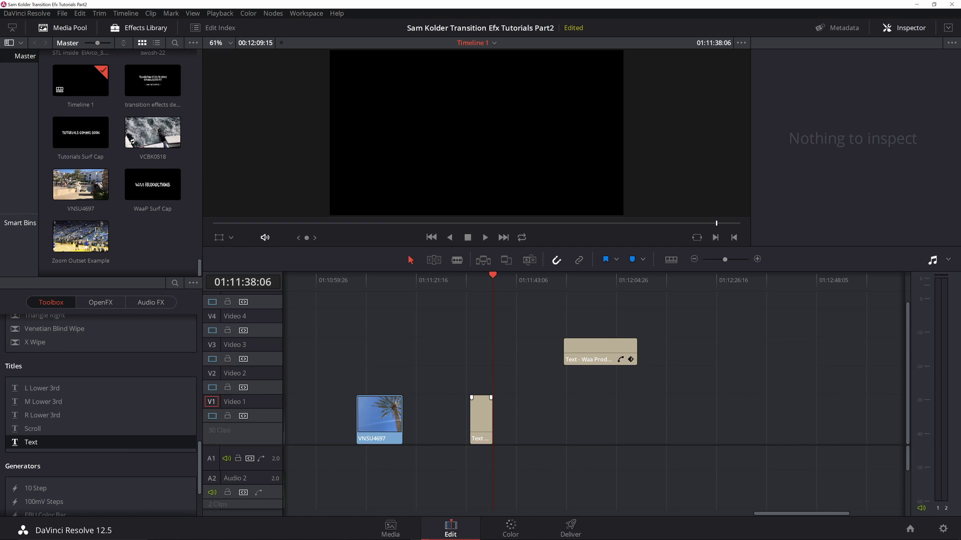
left_click_drag(492, 420, 525, 421)
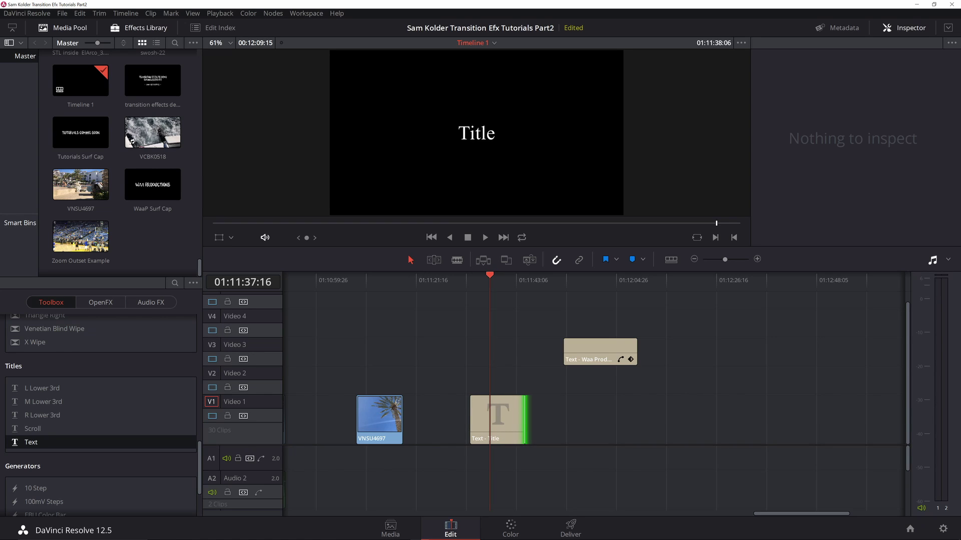
- Set the font family of the new title on Video 1 to Surfing Capital
left_click(497, 419)
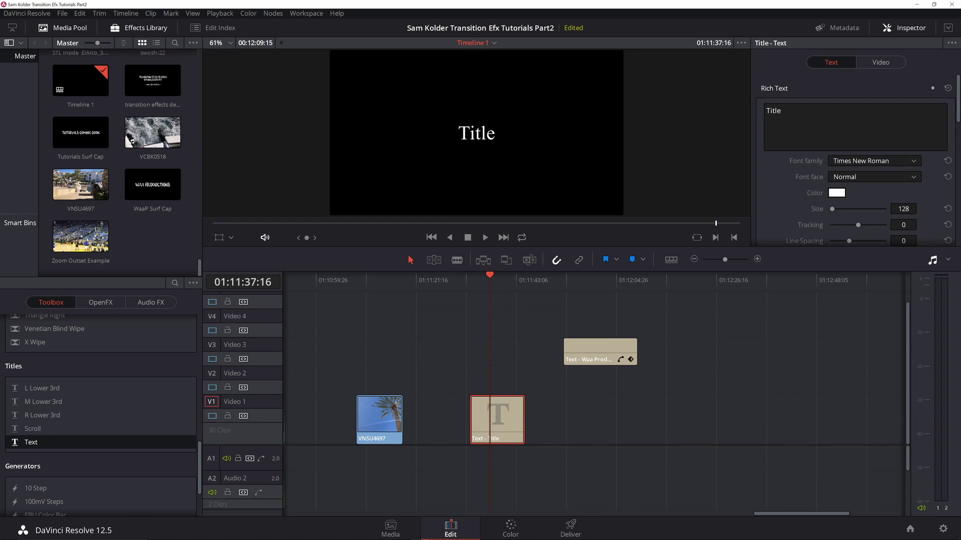
left_click(874, 161)
scroll(882, 460, "down", 1)
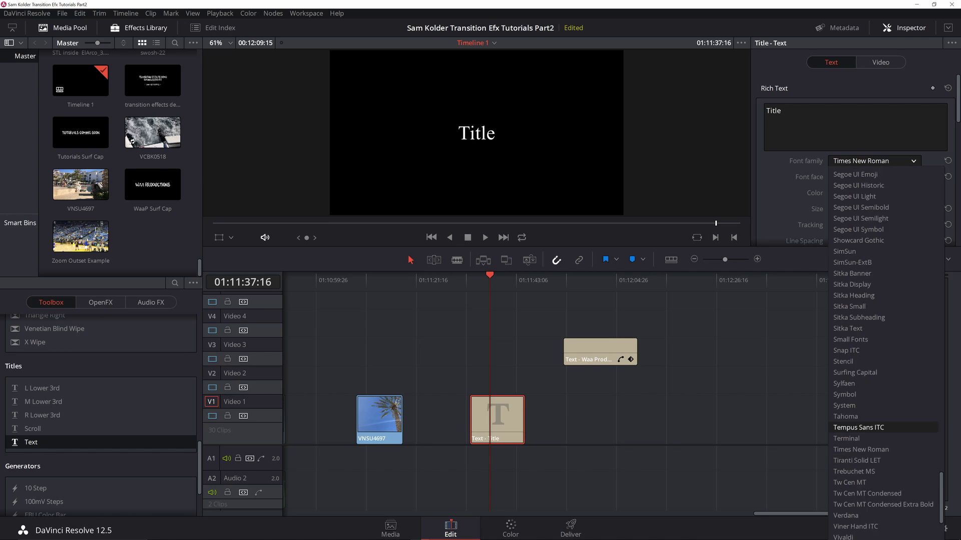
scroll(883, 350, "down", 2)
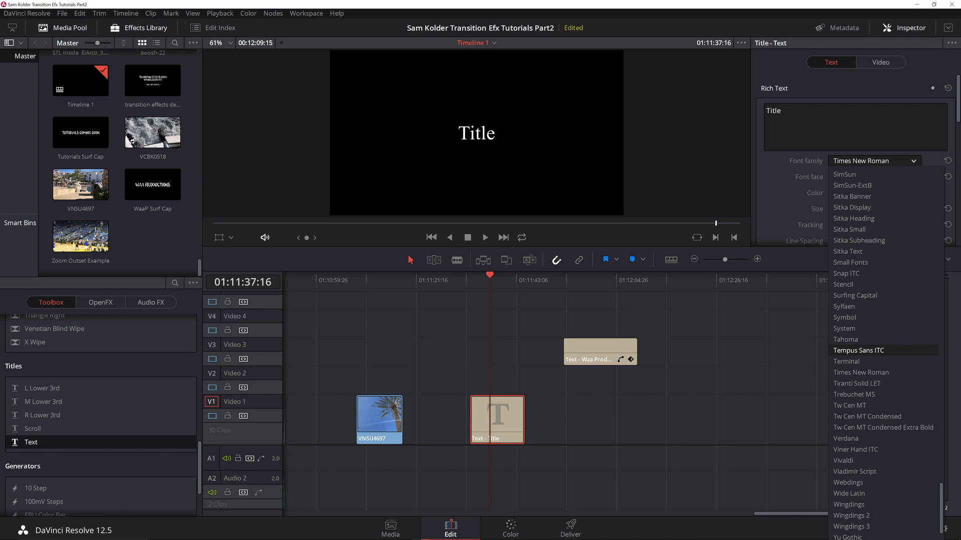
left_click(855, 295)
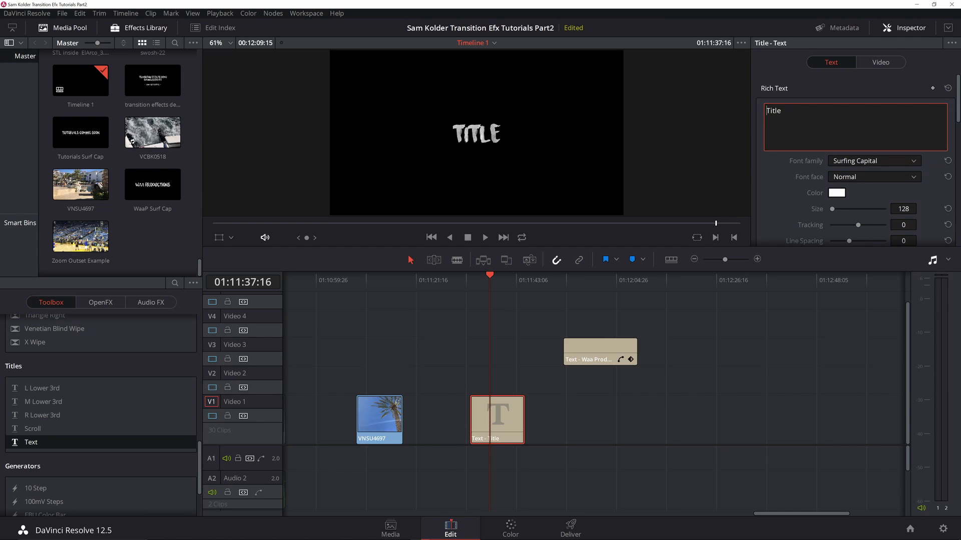
- Replace the title's placeholder text with "Waa Production"
key("ctrl+a")
type("Waa Produc")
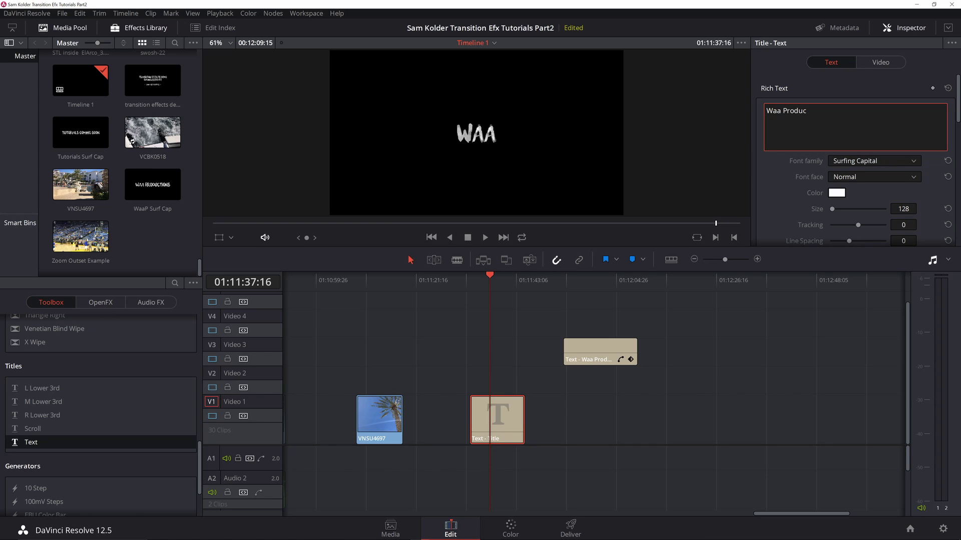
type("tion")
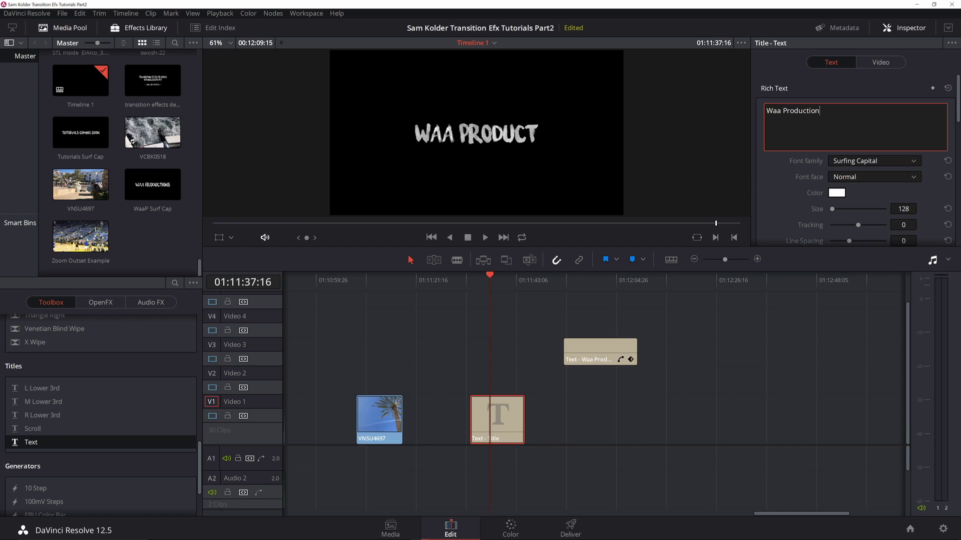
- Enlarge the title text to size 179 and raise it in the frame to a Y position of 806
mouse_move(903, 209)
left_mouse_down()
mouse_move(920, 207)
mouse_move(899, 209)
left_mouse_up()
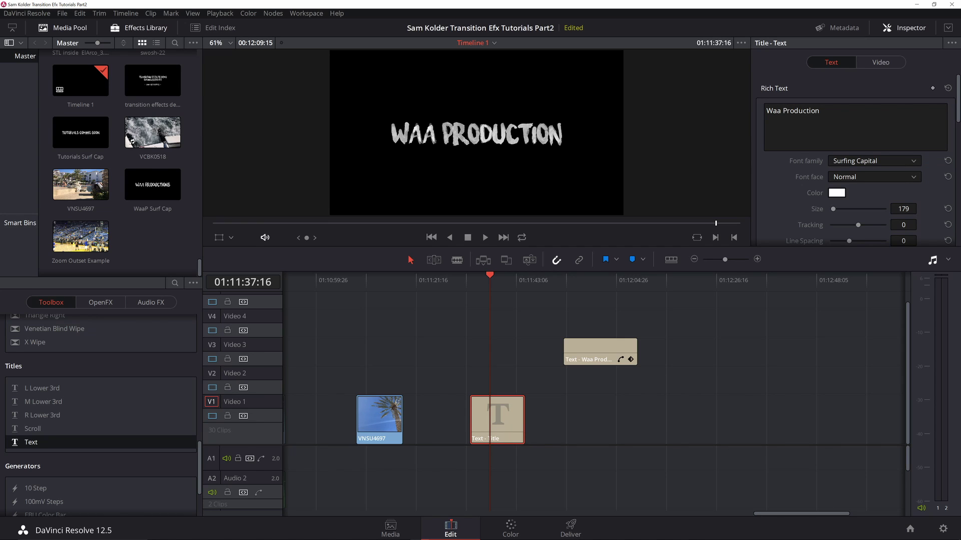
scroll(856, 160, "down", 5)
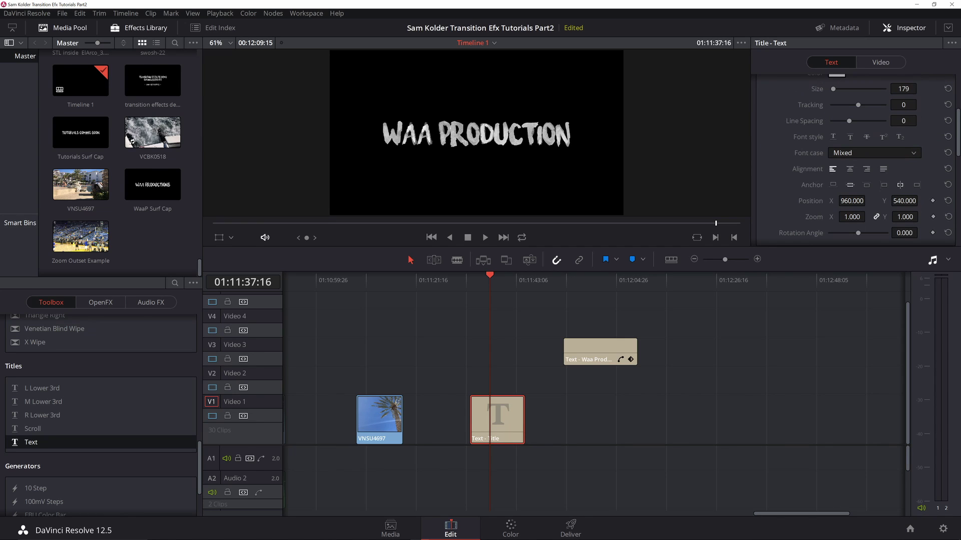
left_click_drag(904, 200, 921, 200)
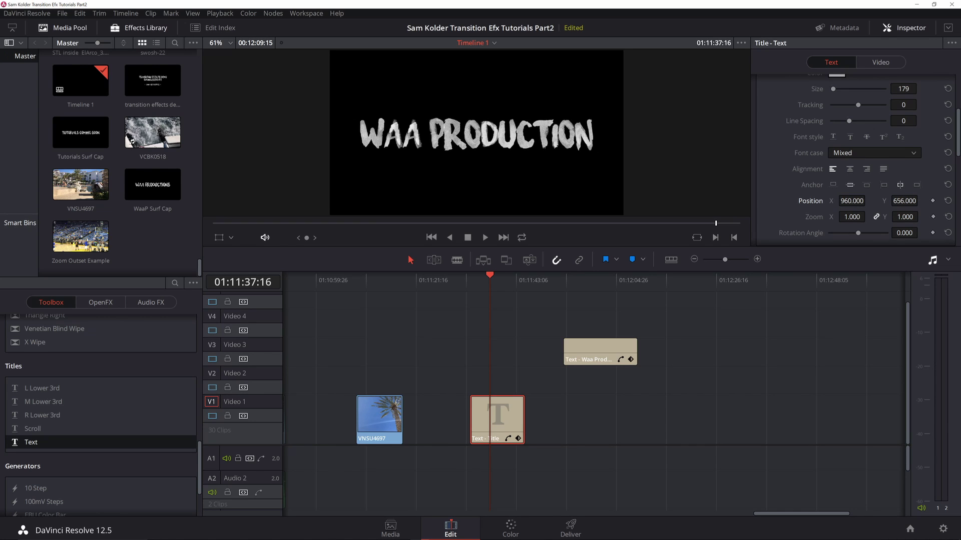
left_click_drag(921, 200, 920, 200)
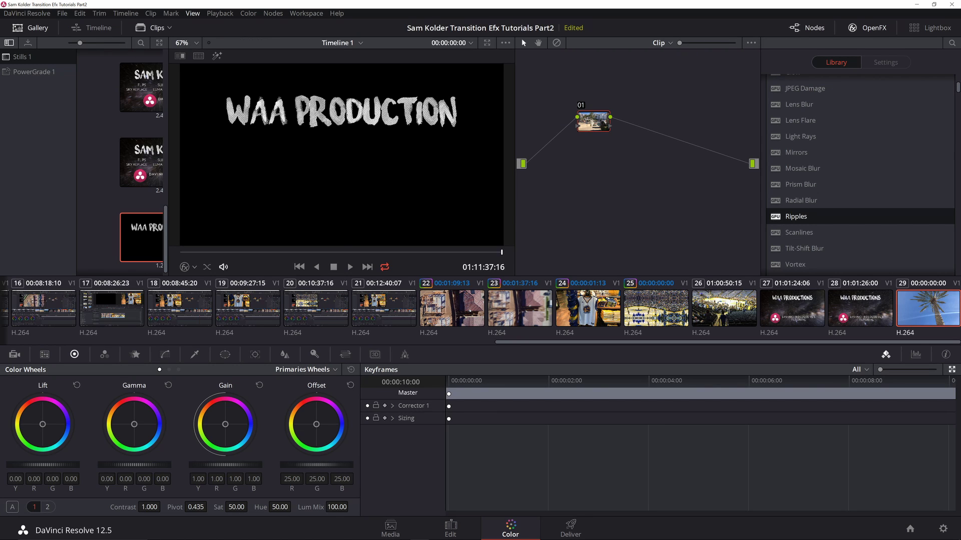
- Grab a still of the Waa Production title frame on the Color page
left_click(192, 13)
mouse_move(260, 25)
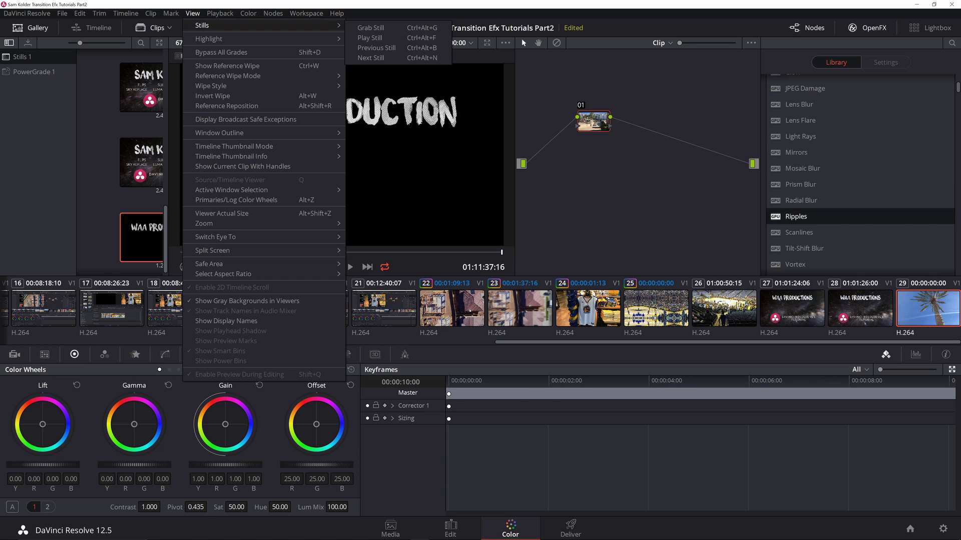
left_click(373, 27)
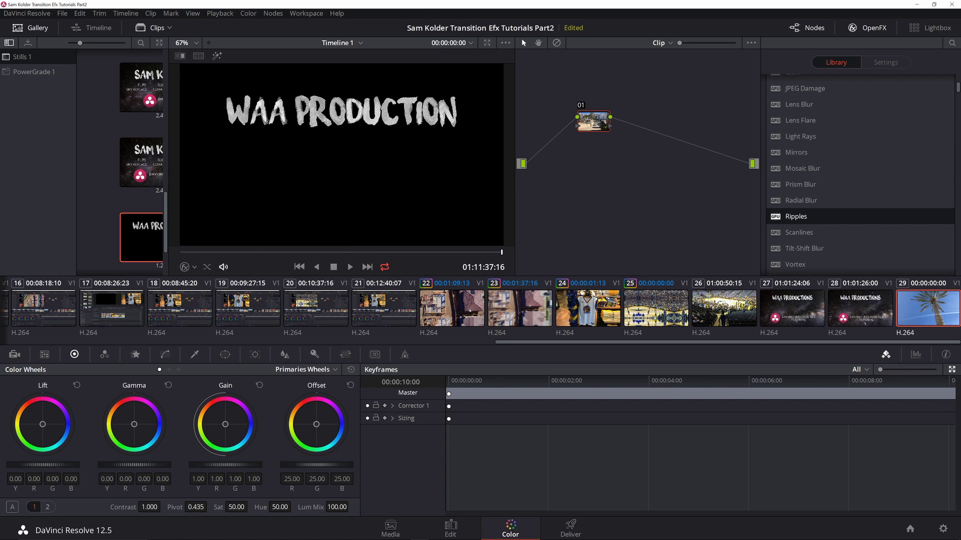
- Export the grabbed title still to the Desktop as a PNG file named waap
right_click(135, 230)
left_click(160, 335)
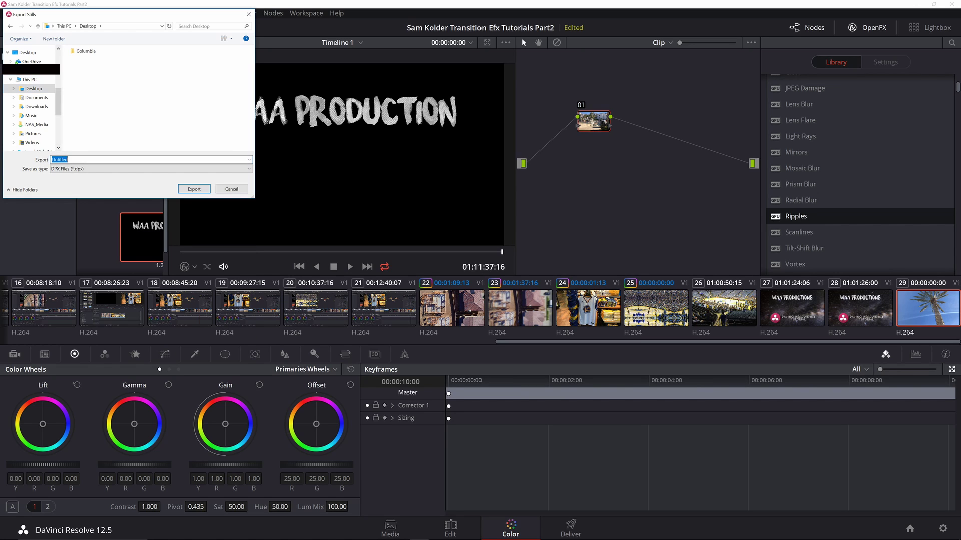
type("waap")
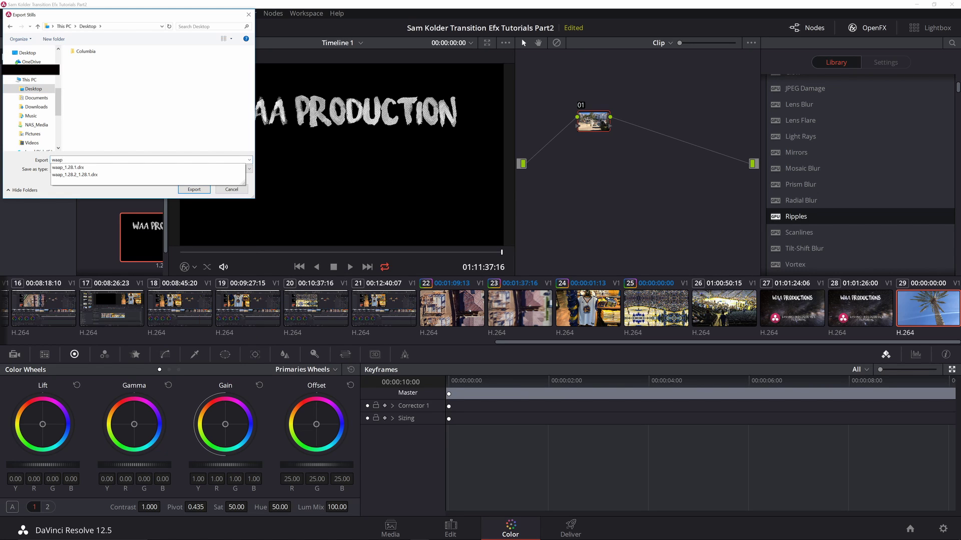
key("Escape")
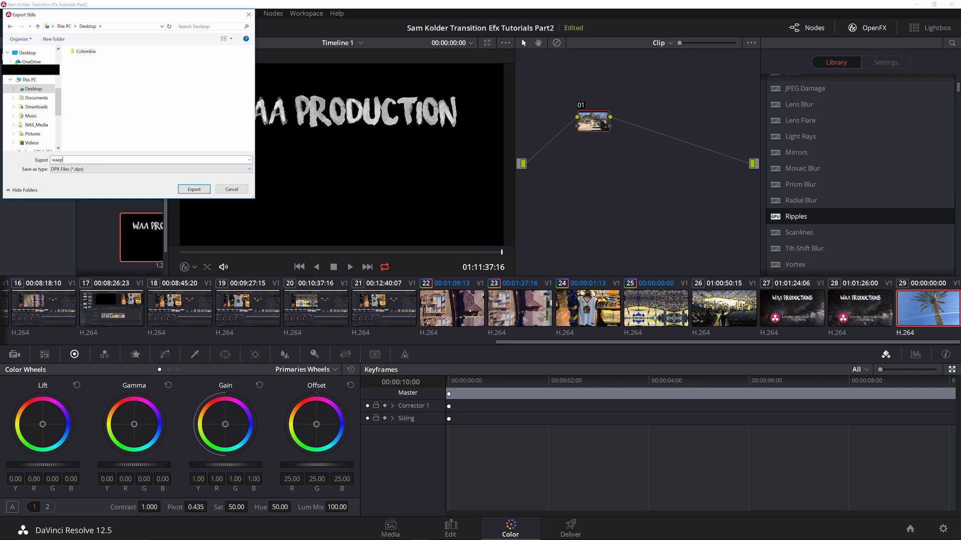
left_click(81, 169)
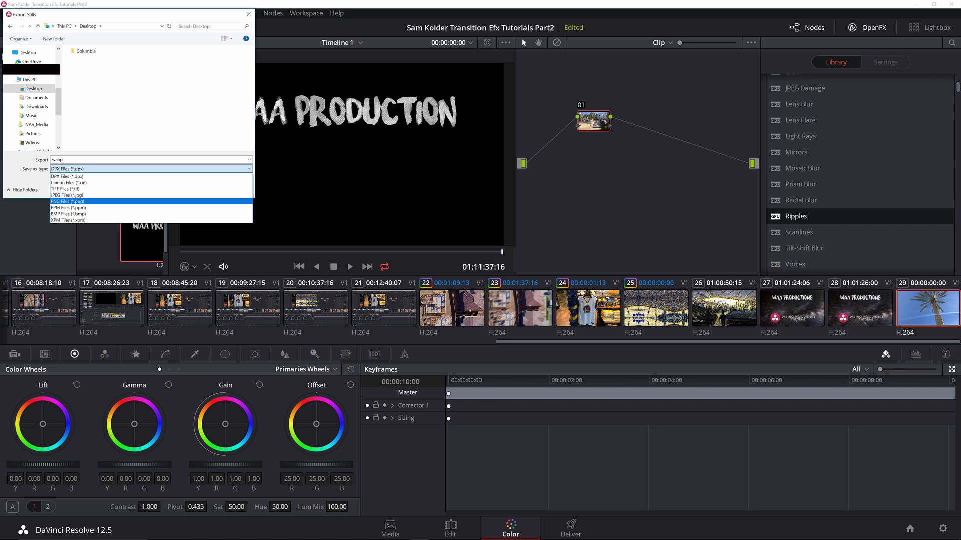
left_click(80, 202)
left_click(193, 189)
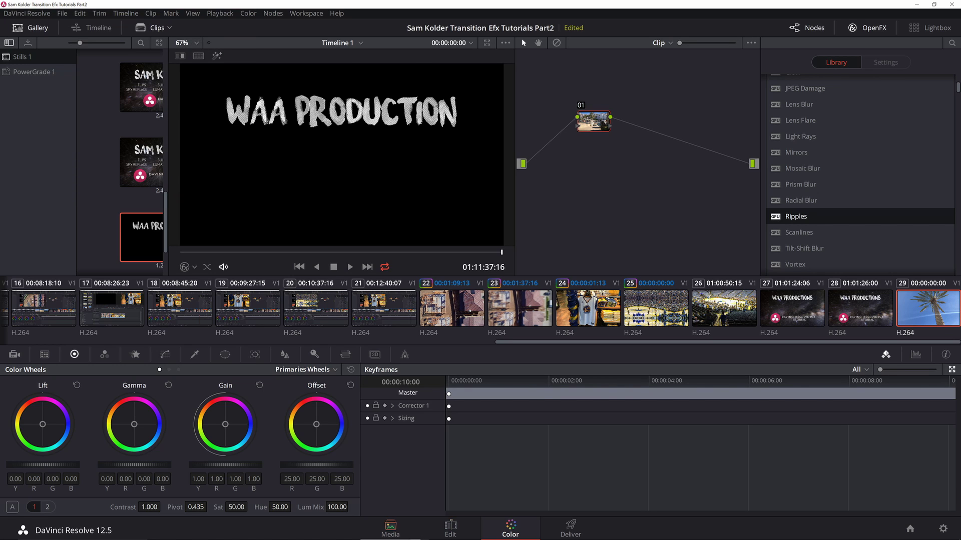
- Import waap_1.29.[1-1].png from the Desktop into the Master bin and return to the Edit page
left_click(391, 528)
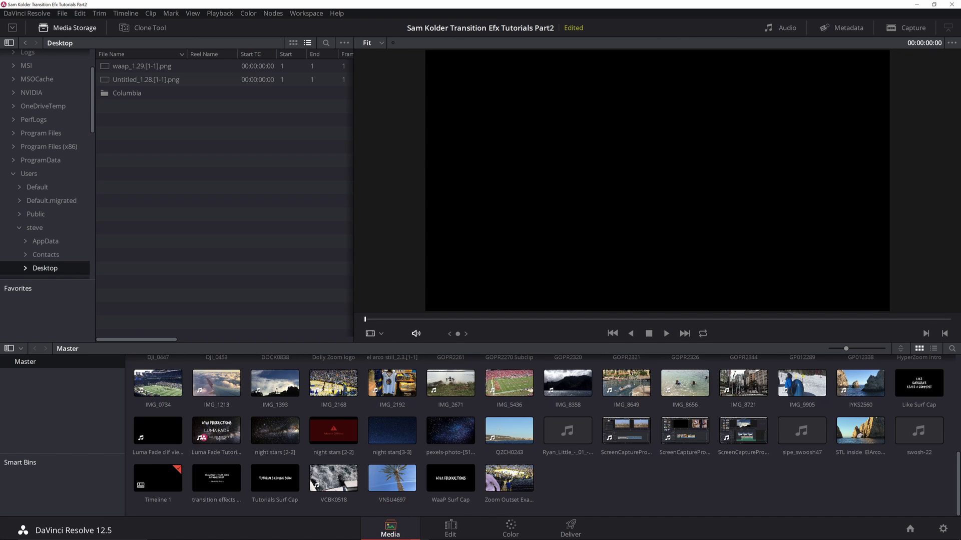
left_click_drag(145, 66, 584, 485)
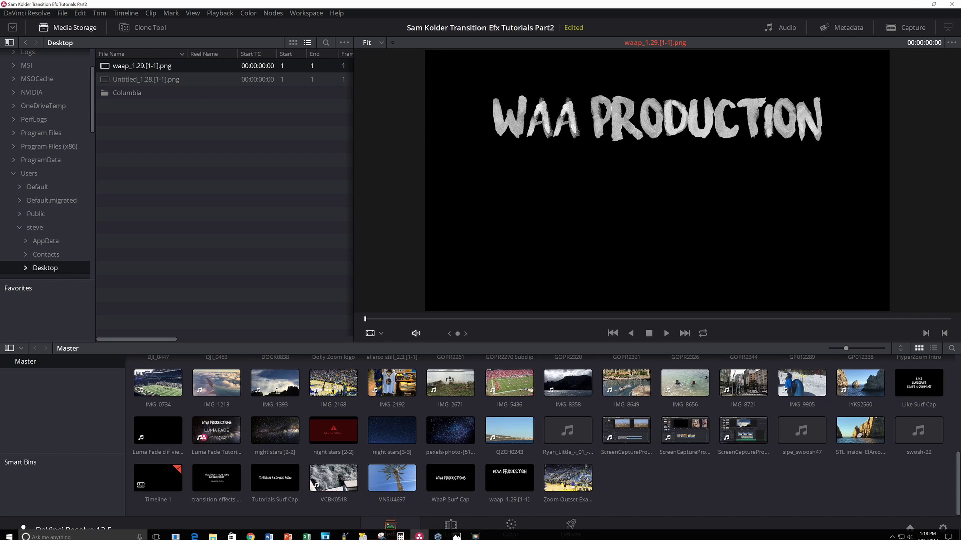
left_click(450, 528)
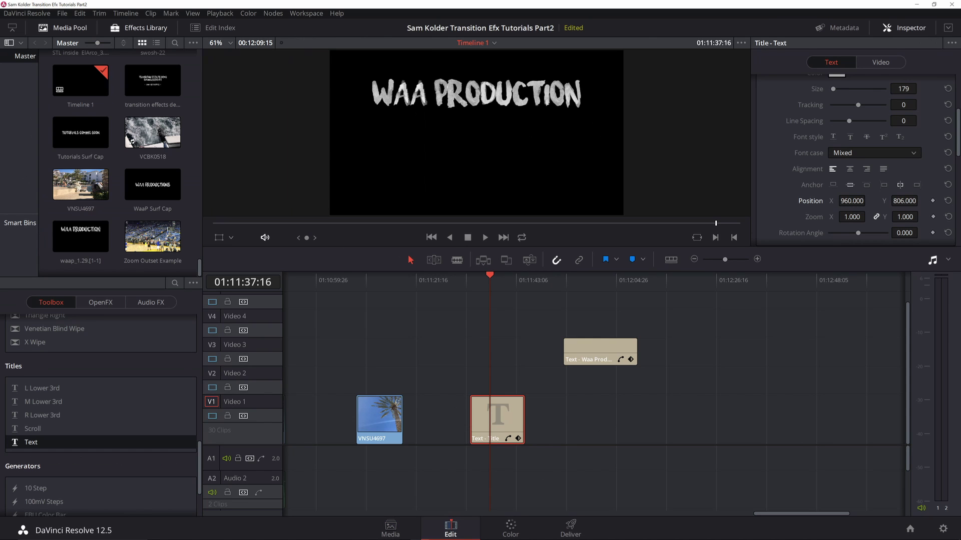
- Replace the new text title clip on Video 1 with the imported waap_1.29.[1-1] still
left_click_drag(497, 415, 681, 415)
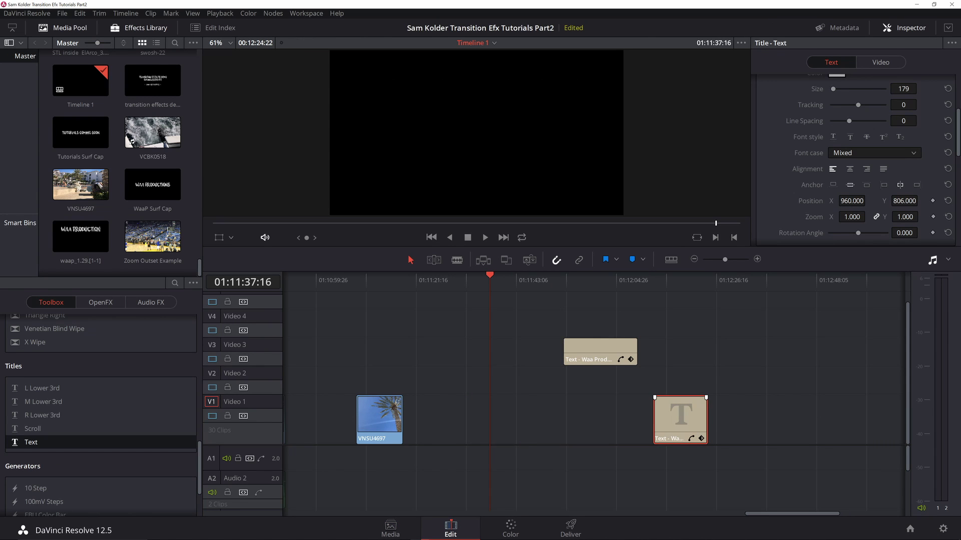
key("Delete")
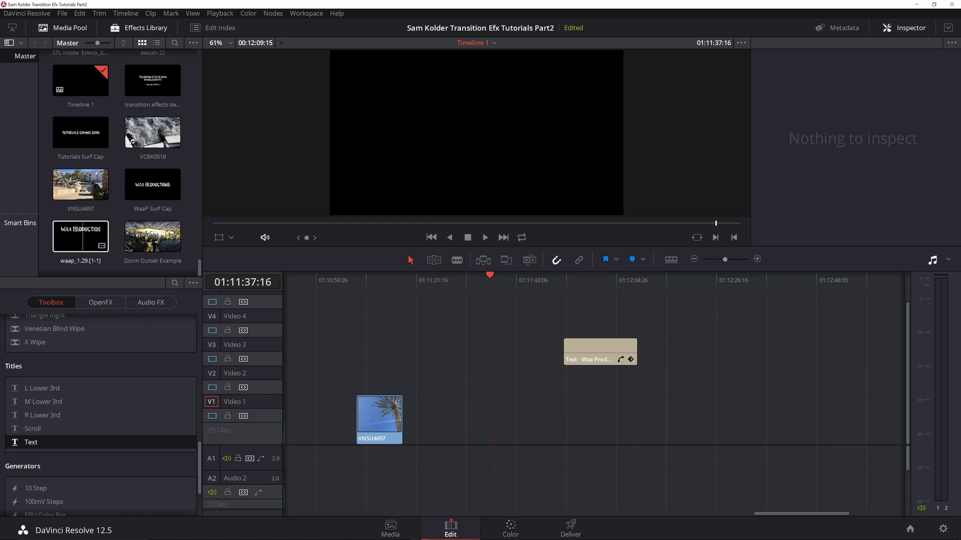
left_click(79, 236)
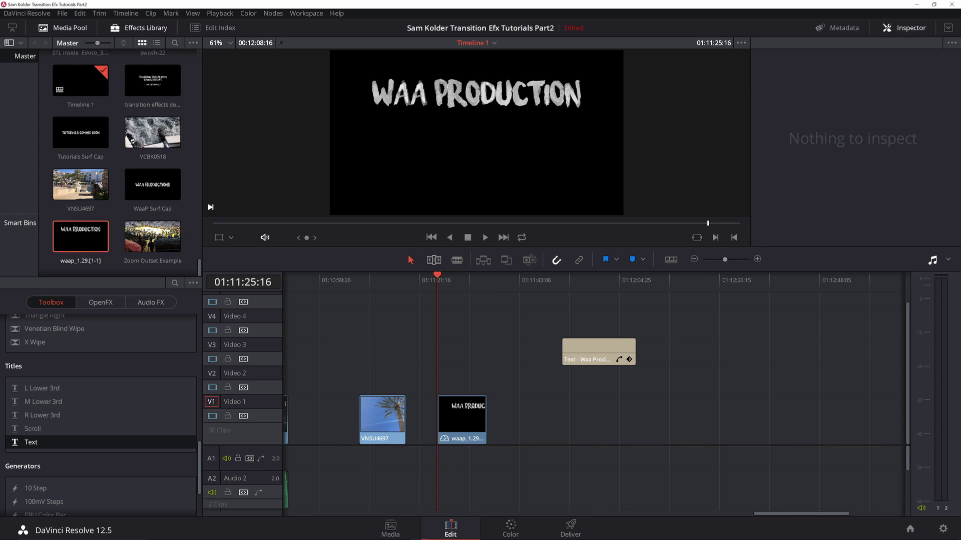
- Apply the ResolveFX Ripples effect to node 01 of the waap still clip on the Color page
left_click(458, 280)
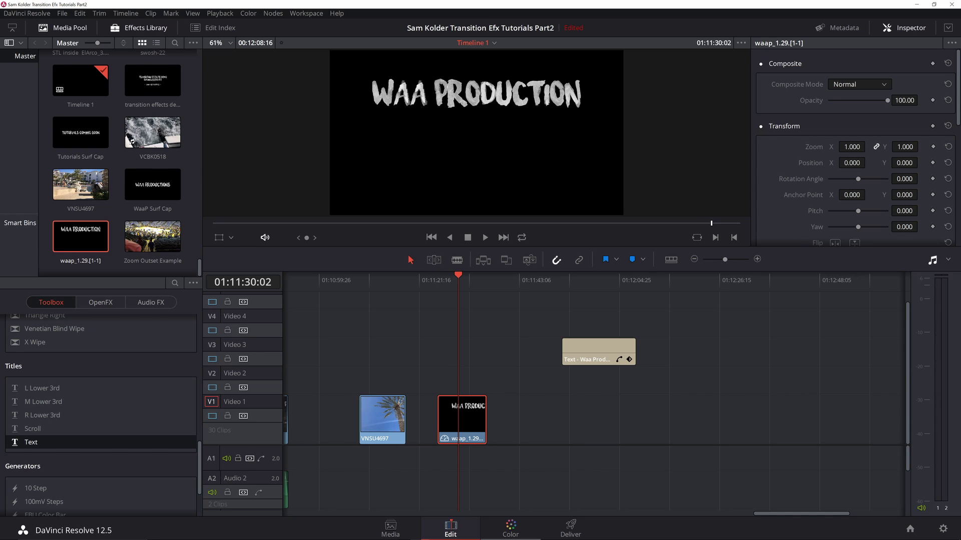
left_click(510, 528)
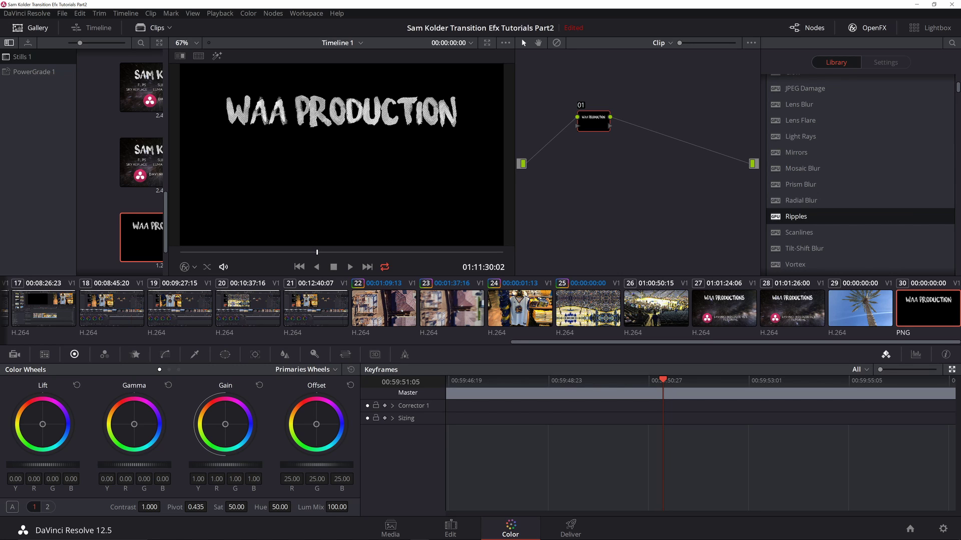
scroll(801, 133, "up", 3)
scroll(806, 150, "down", 1)
scroll(806, 140, "up", 4)
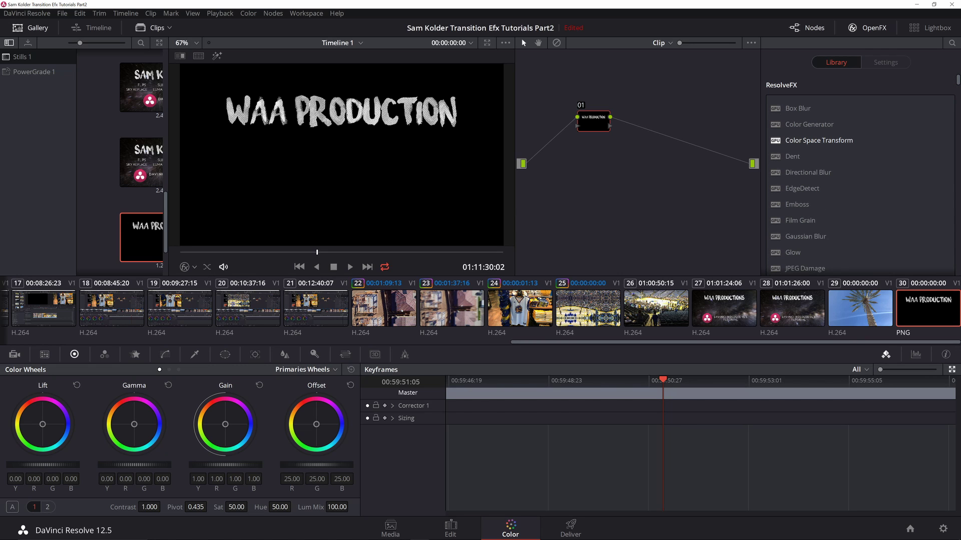
scroll(805, 151, "down", 8)
left_click_drag(796, 201, 594, 122)
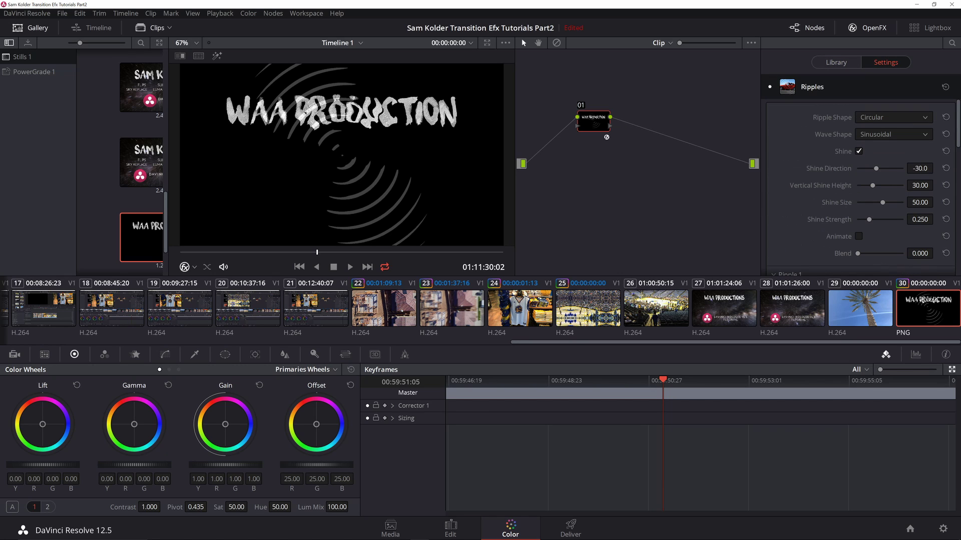
- Set the Ripples effect's ripple shape to Horizontal and its wave shape to Fresnel In
left_click(893, 117)
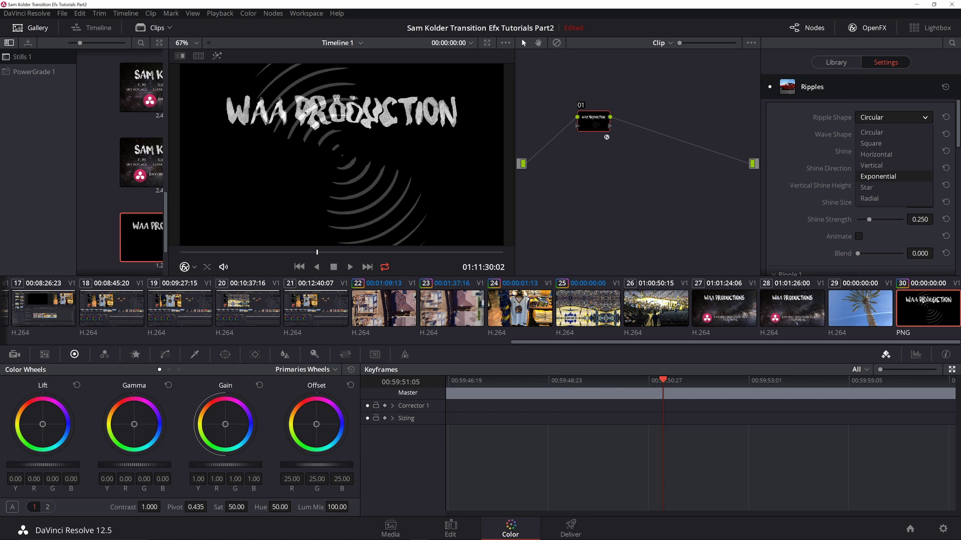
left_click(876, 154)
left_click(893, 134)
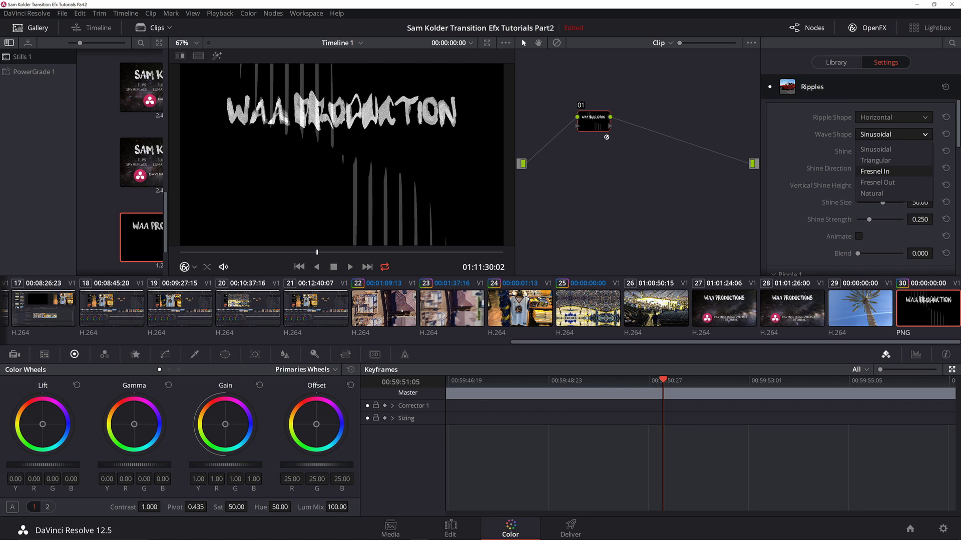
left_click(874, 171)
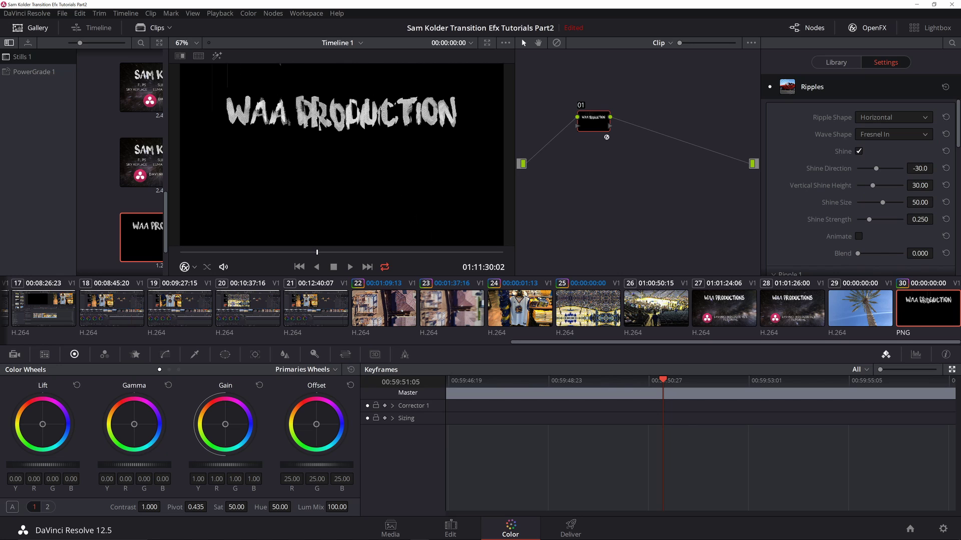
- Turn off Shine for the Ripples effect, enable Animate, and set its speed to -1.000
left_click(858, 168)
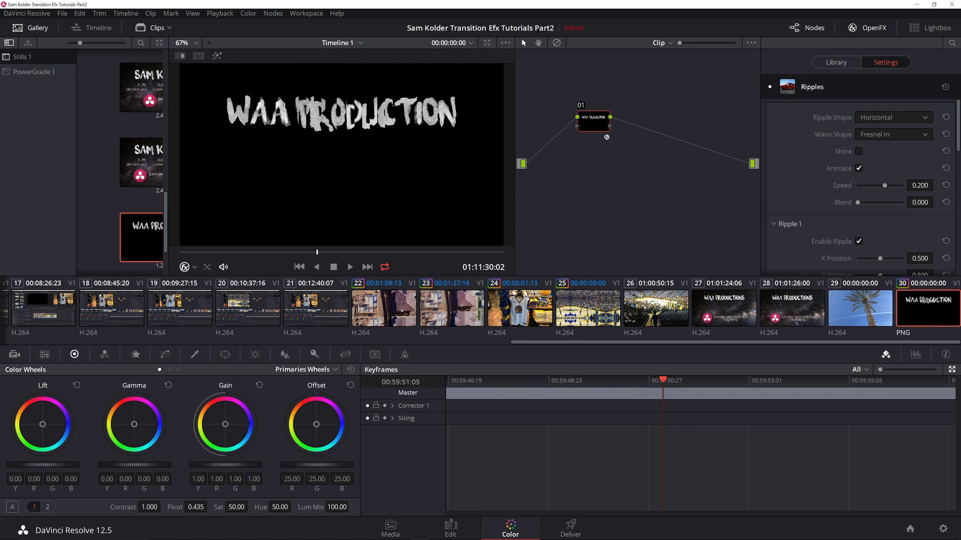
left_click_drag(884, 186, 857, 185)
scroll(861, 188, "down", 3)
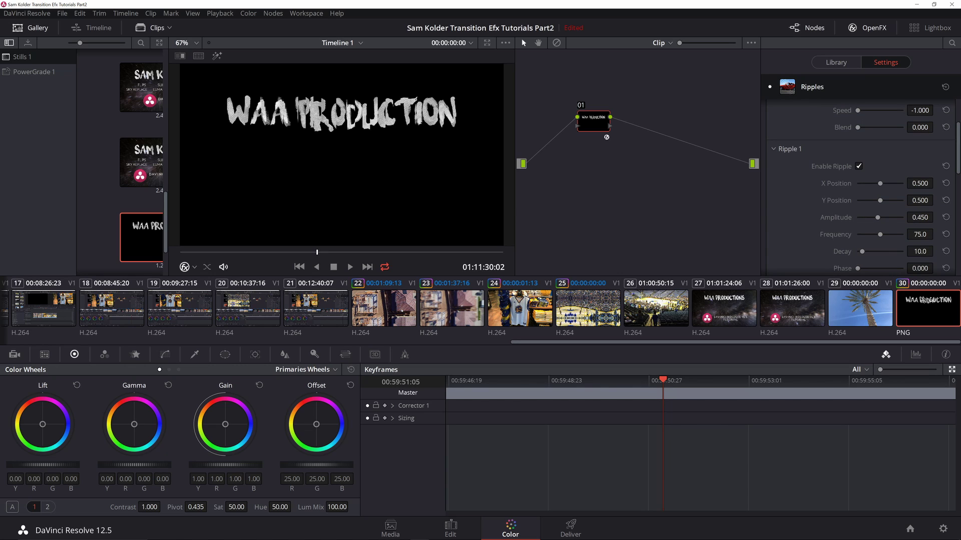
scroll(861, 187, "down", 1)
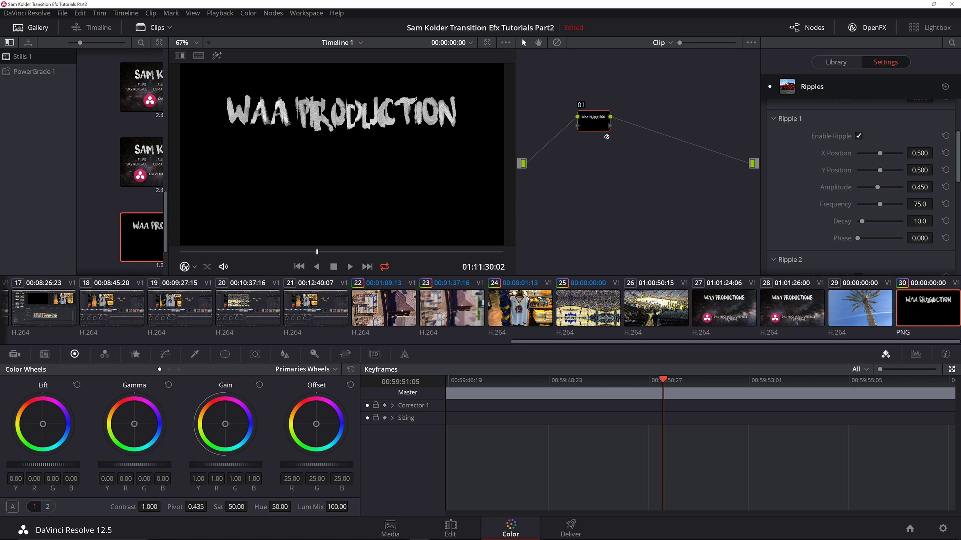
- Set Ripple 1's amplitude to 0.162, frequency to 23.3 and decay to 0.0, and play the clip to preview it
mouse_move(920, 187)
left_mouse_down()
mouse_move(873, 187)
mouse_move(924, 188)
left_mouse_up()
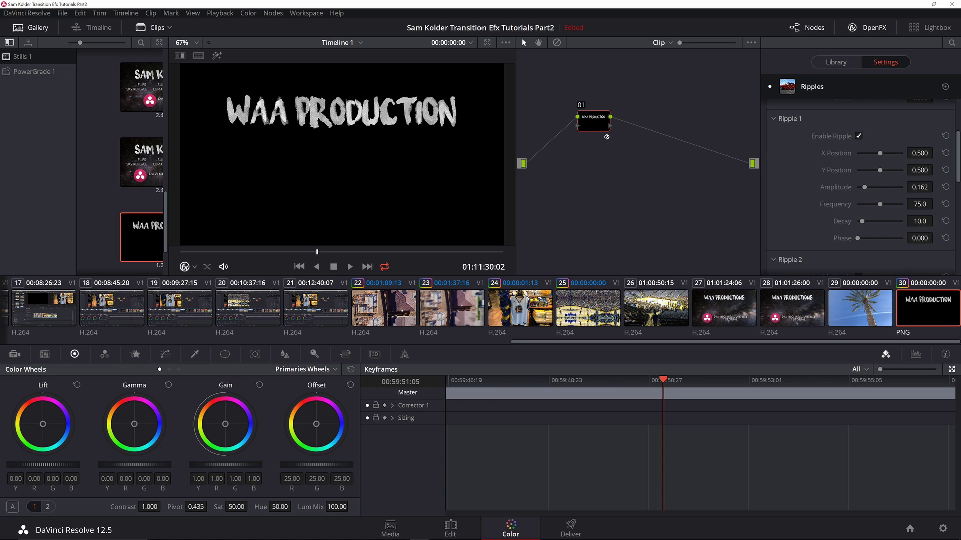
left_click_drag(920, 204, 908, 221)
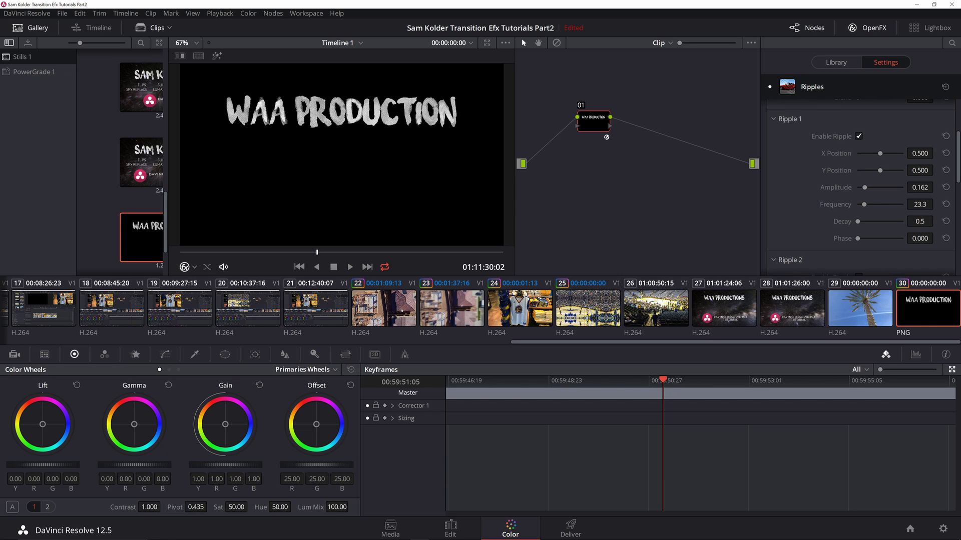
key("space")
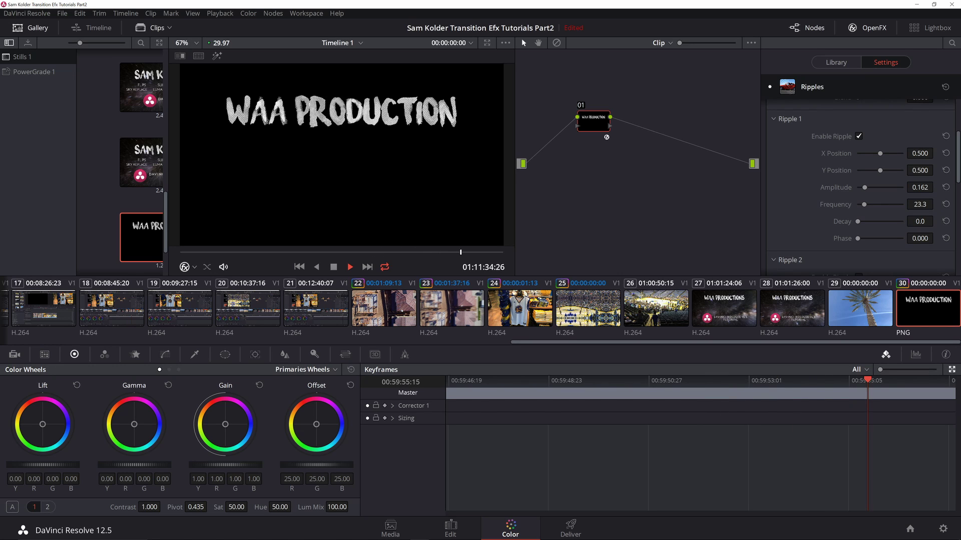
- Enable Ripple 2 and set its frequency to 29.2, decay to 13.9 and phase to 0.511
scroll(860, 185, "down", 2)
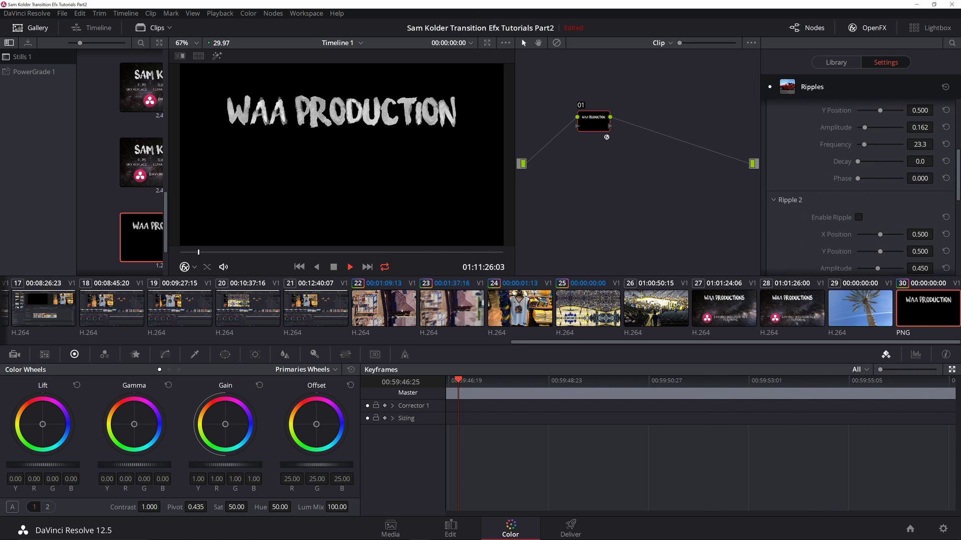
left_click(859, 218)
scroll(860, 185, "down", 2)
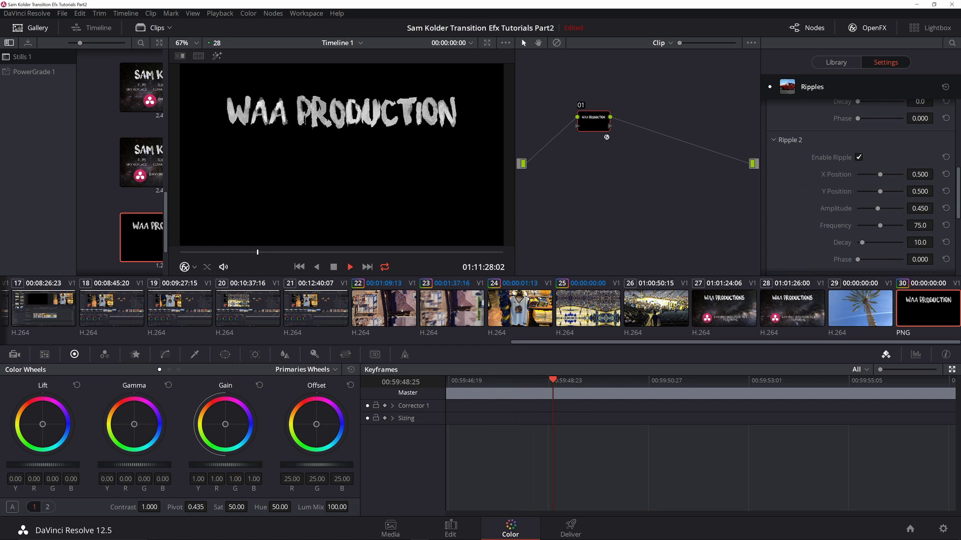
scroll(860, 185, "down", 1)
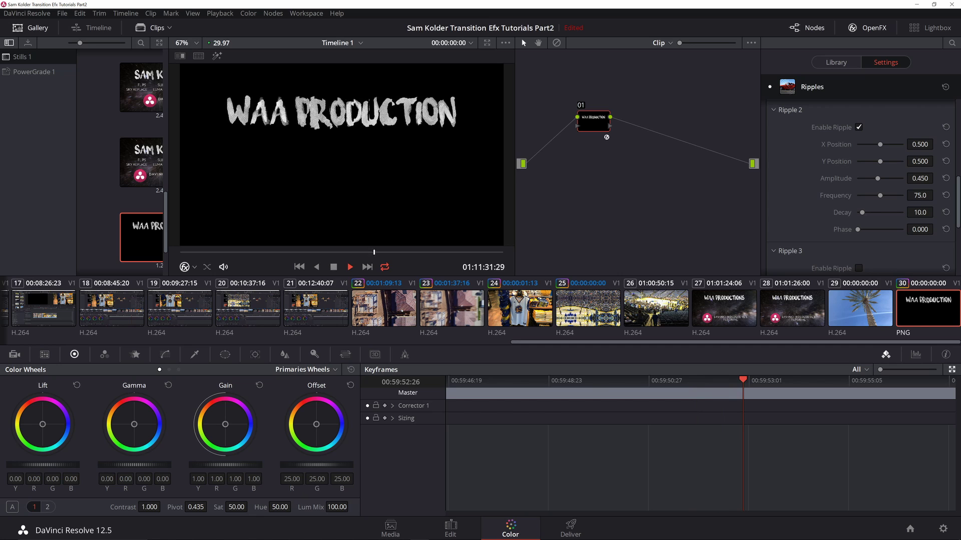
left_click_drag(880, 195, 866, 195)
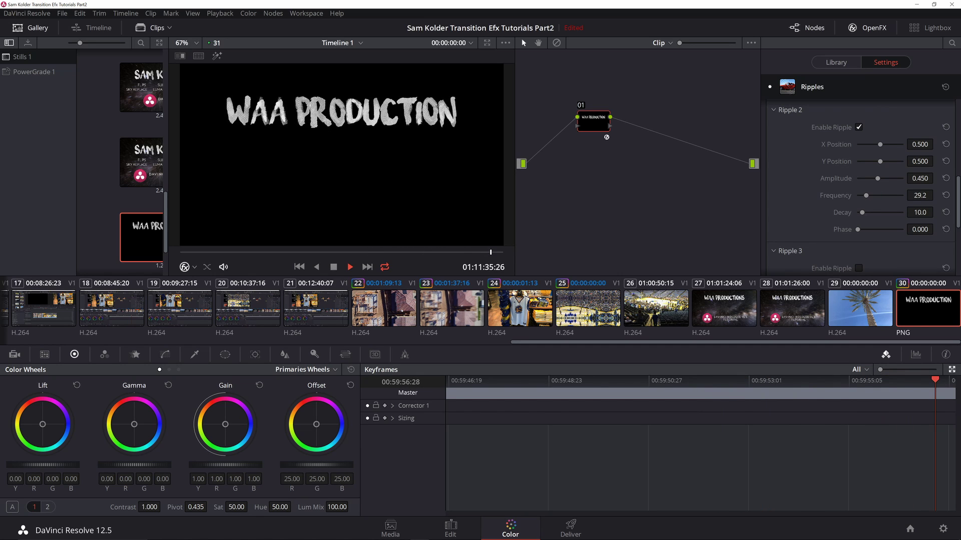
left_click_drag(919, 213, 936, 211)
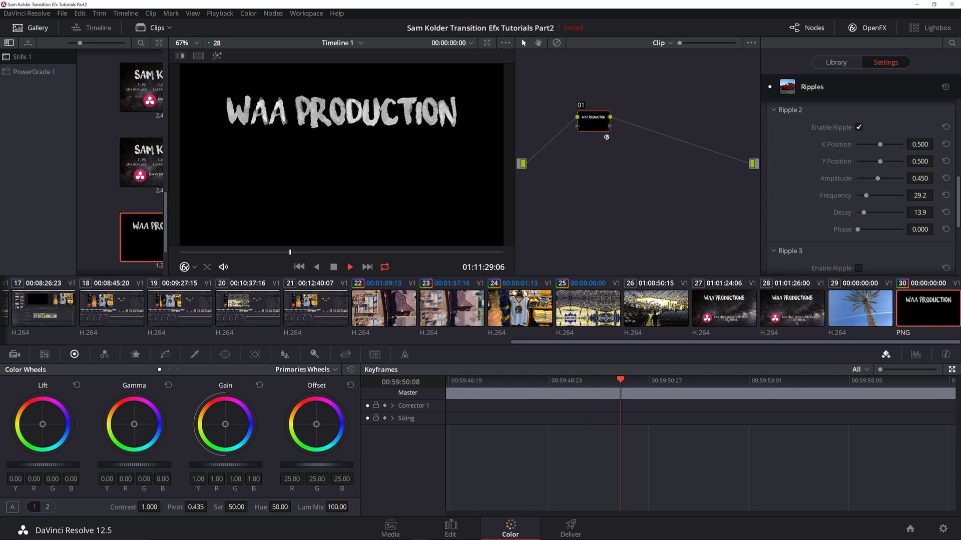
left_click_drag(919, 229, 880, 229)
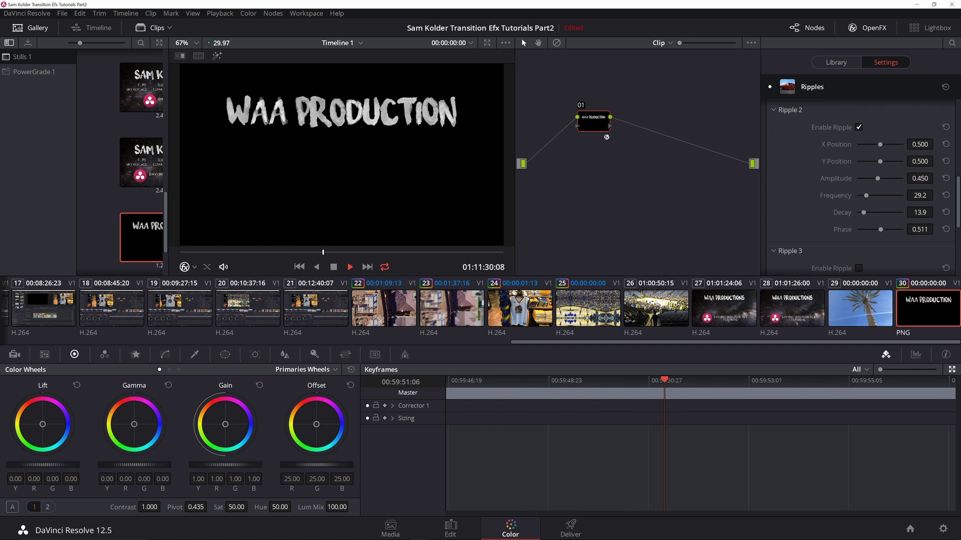
- Enable Ripple 3 and set its amplitude to 0.032, frequency to 30.8 and decay to 5.6
scroll(861, 187, "down", 3)
left_click(858, 208)
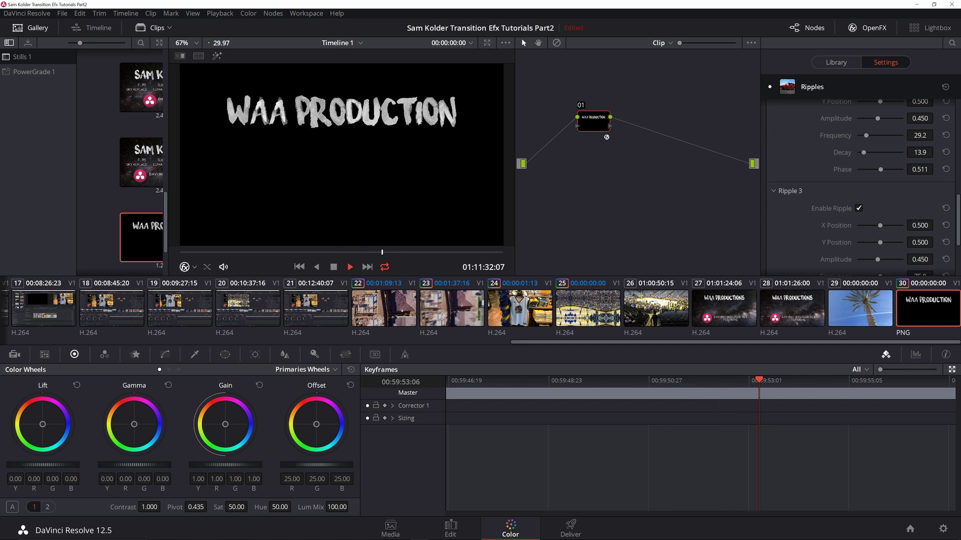
scroll(860, 188, "down", 3)
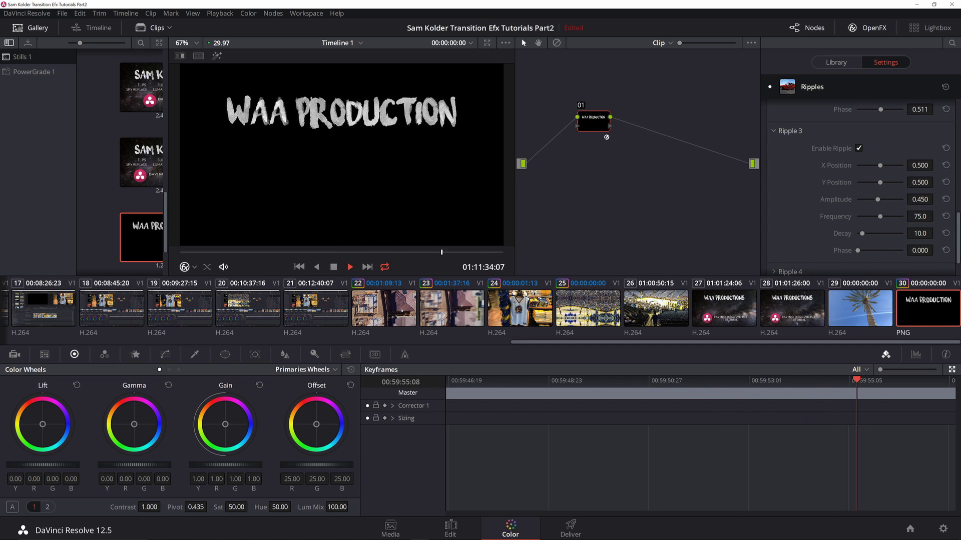
left_click_drag(877, 199, 858, 199)
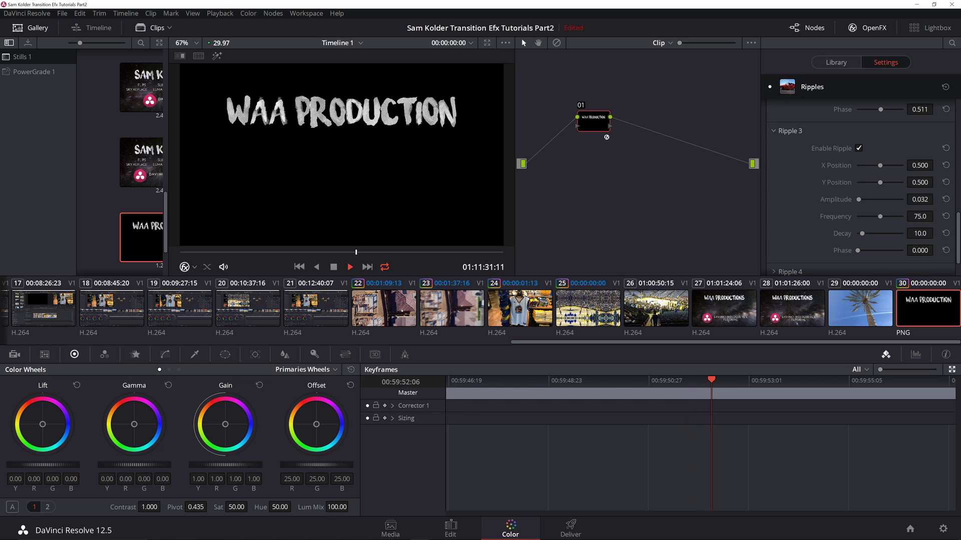
left_click_drag(879, 216, 866, 216)
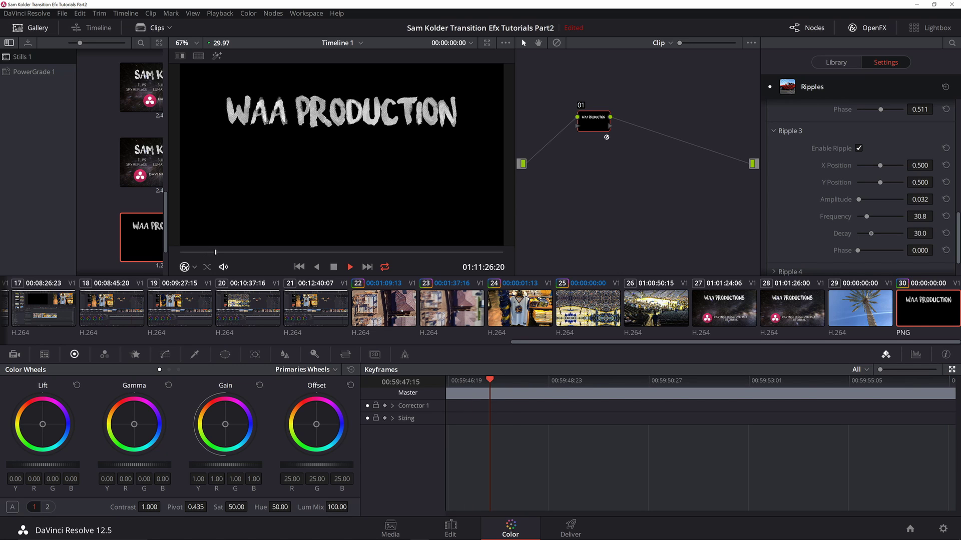
mouse_move(861, 233)
left_mouse_down()
mouse_move(891, 233)
mouse_move(859, 233)
left_mouse_up()
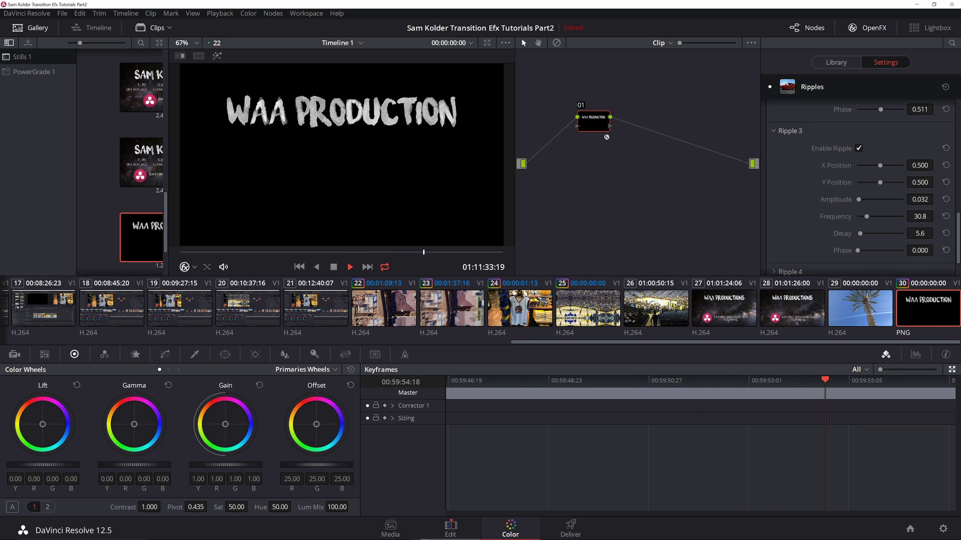
- On the Edit page, move the waap_1.29.[1-1] clip onto Video 2 above VNSU4697 and set its composite mode to Add
left_click(450, 528)
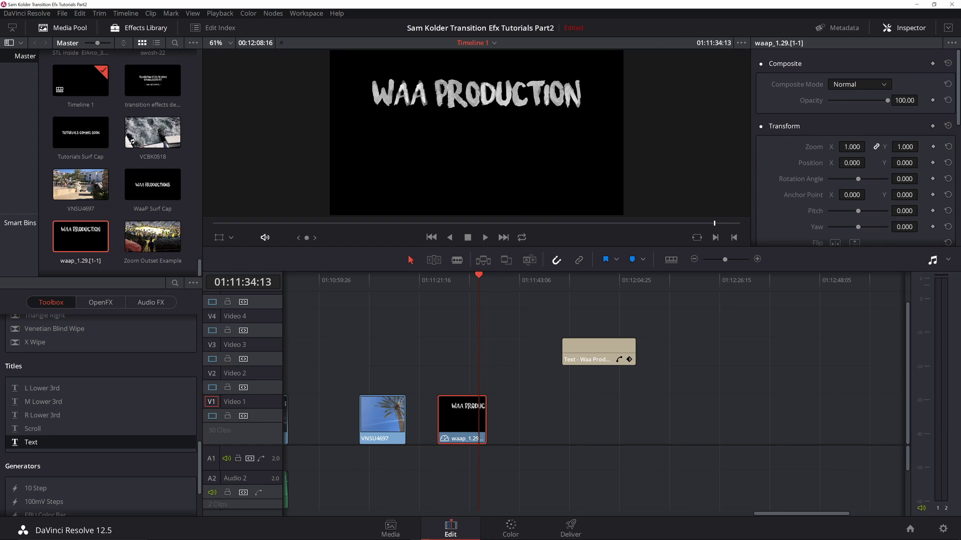
left_click_drag(463, 420, 388, 385)
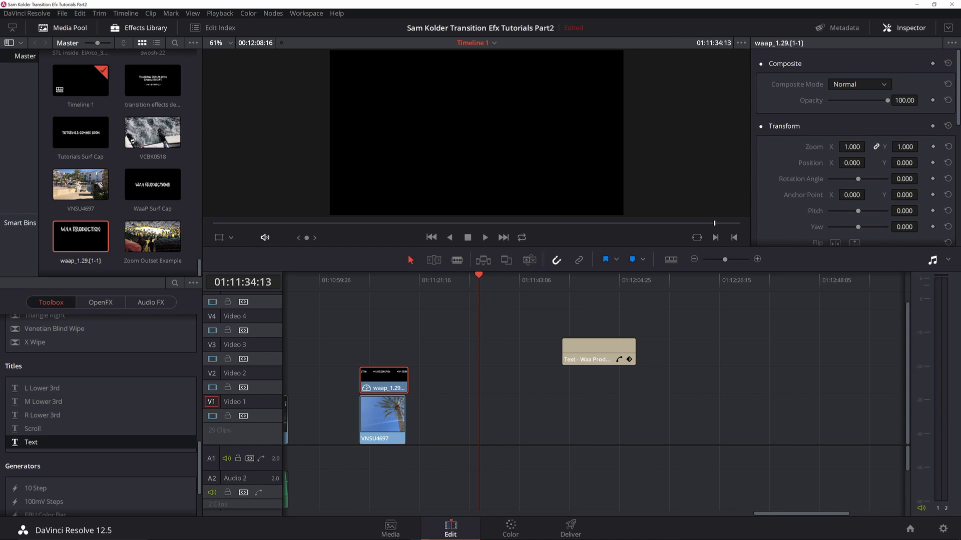
left_click(391, 280)
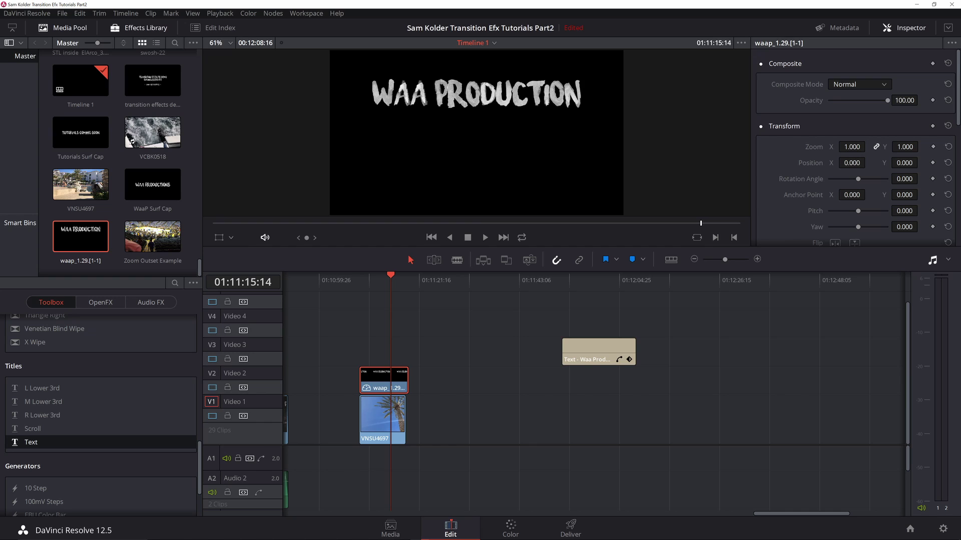
left_click(859, 84)
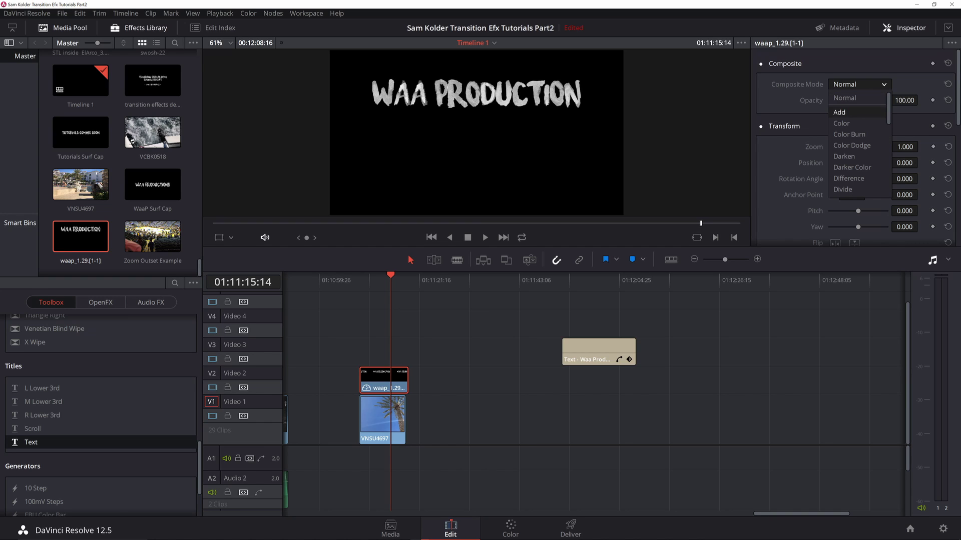
left_click(845, 112)
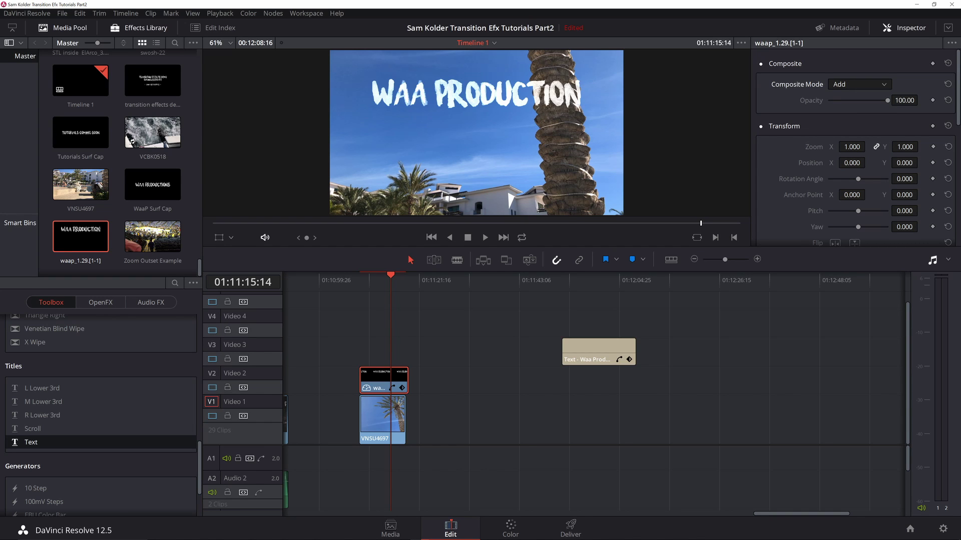
- Step backward frame by frame through the stacked clips to 01:11:14:16 to examine the rippling title over the palm tree footage
key("Left")
key("Left")
key("Left")
key("Left")
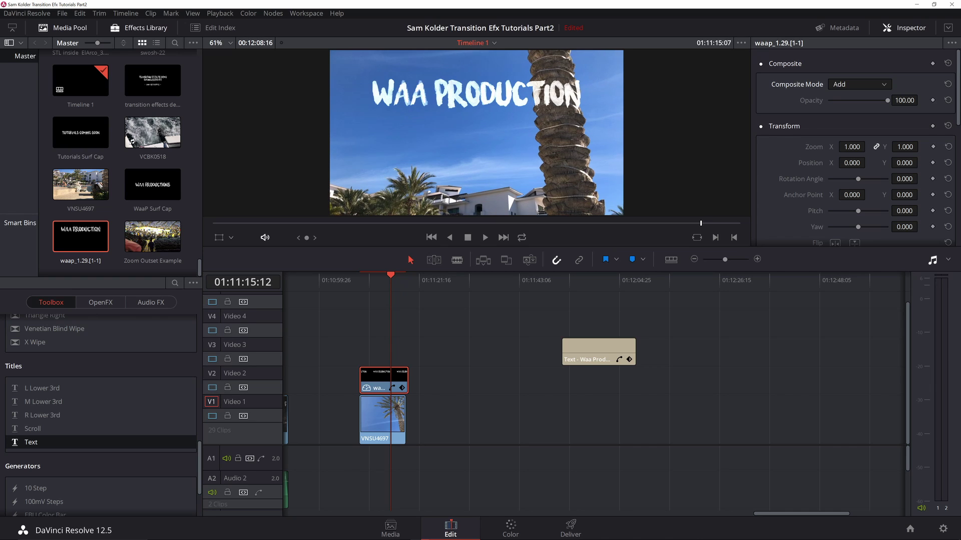
key("Left")
key("Left")
key("Left")
key("Left")
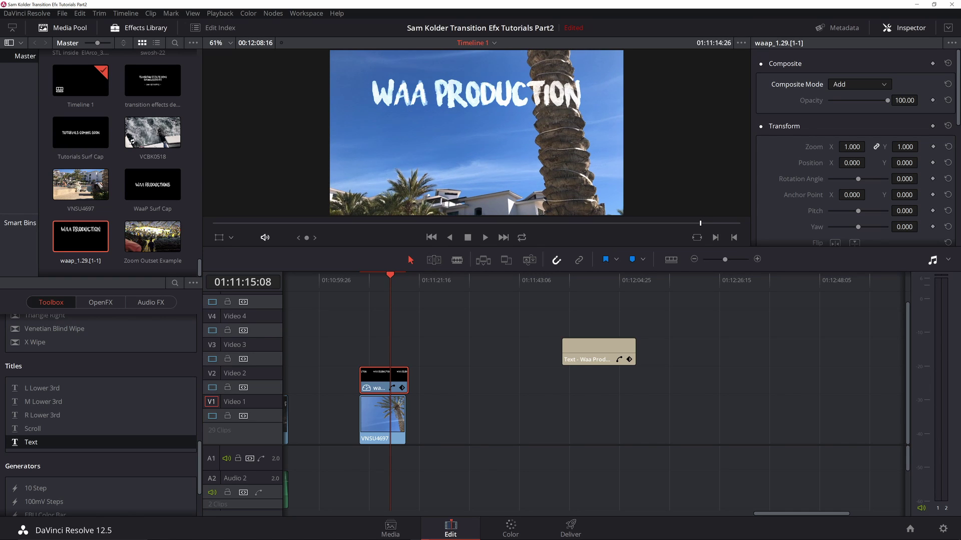
key("Left")
key("Left")
key("Left")
key("Left")
key("Left")
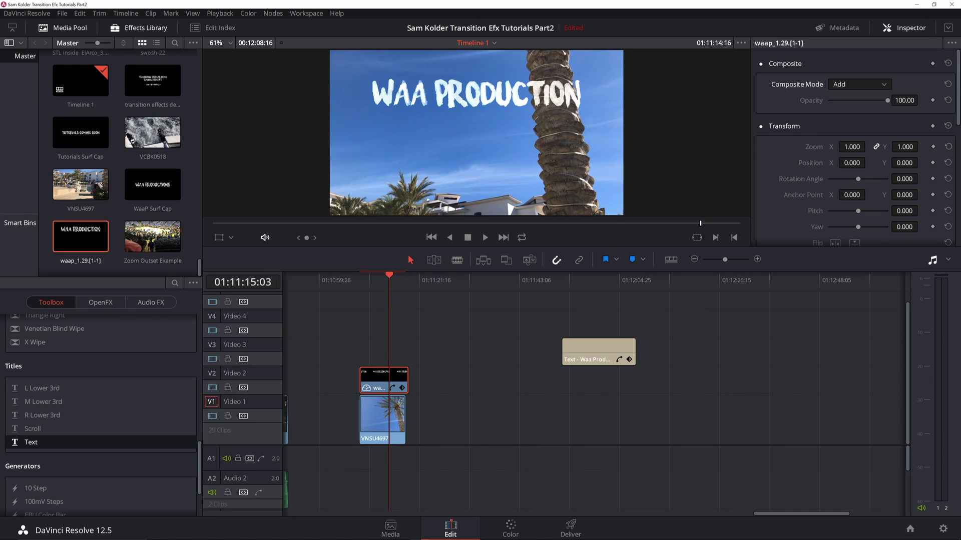
key("Left")
key("Left")
key("Left")
key("Left")
key("Left")
key("Left")
key("Left")
key("Left")
key("Left")
key("Left")
key("Left")
key("Left")
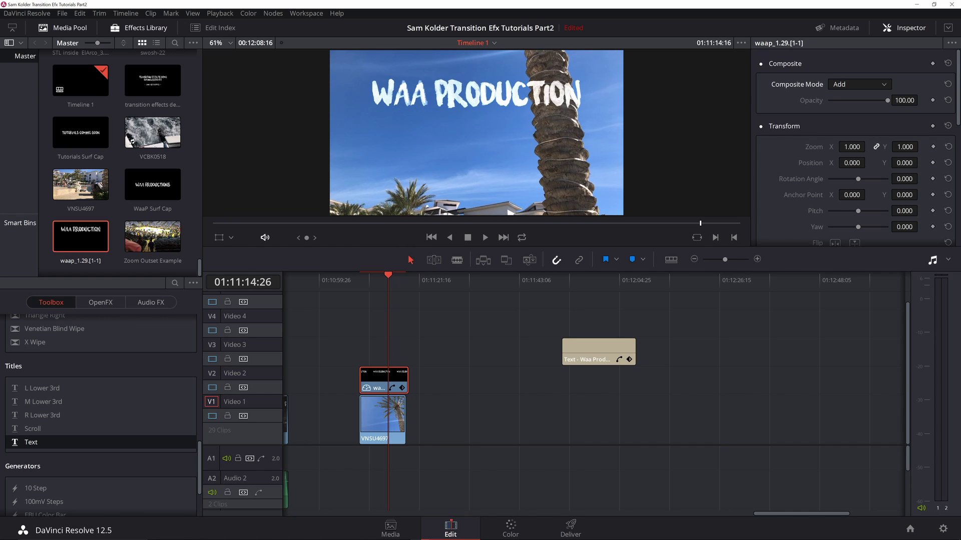
key("Left")
key("Left")
key("Left")
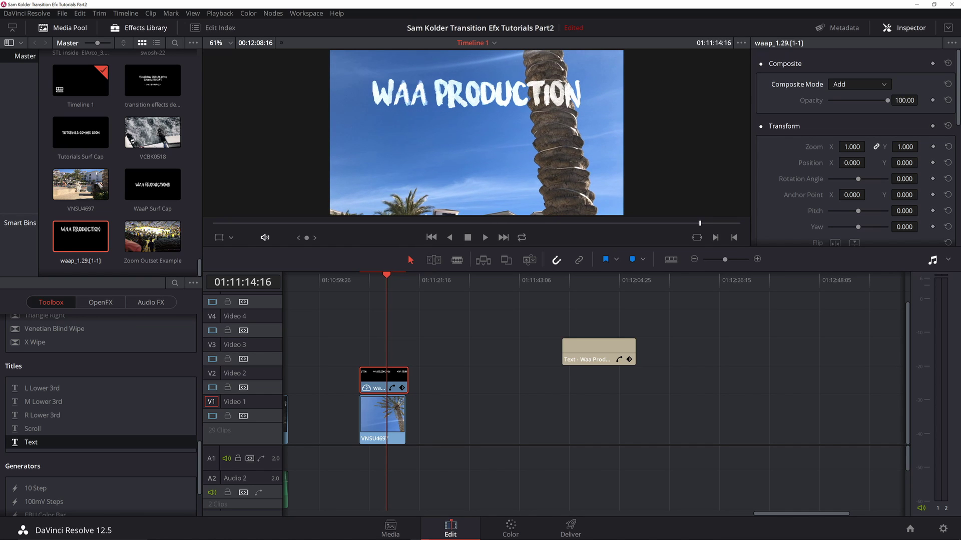